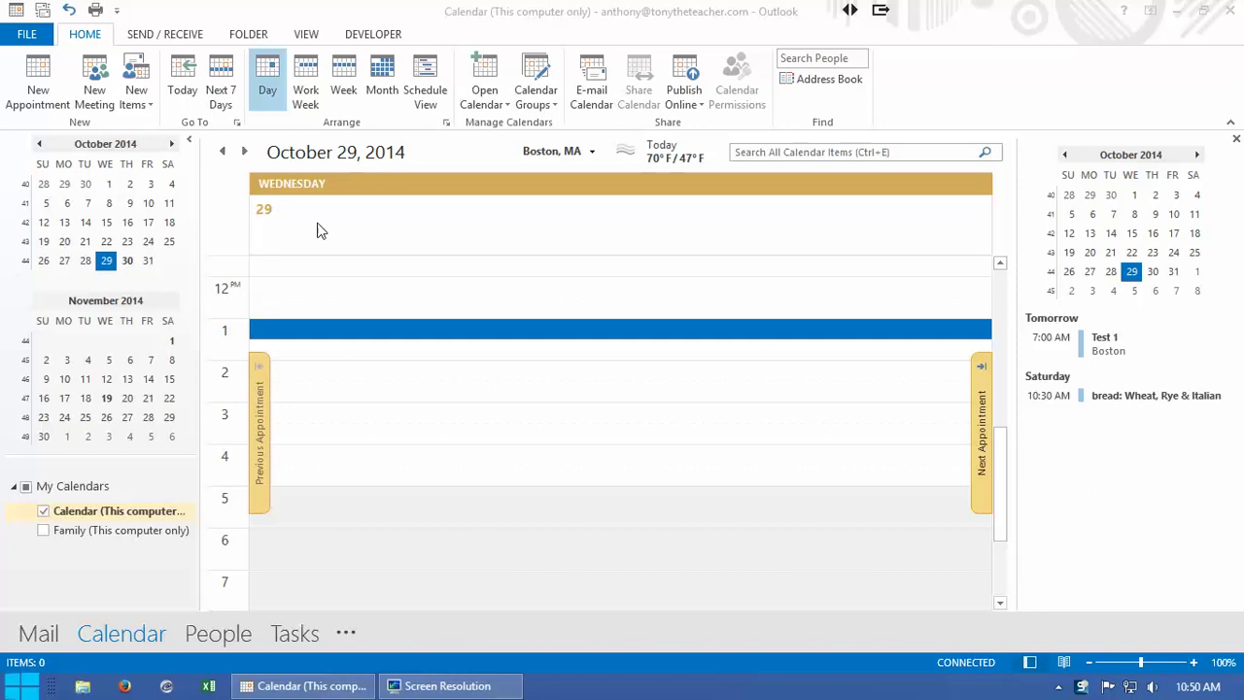
Step: Start a new meeting invitation addressed to the attendee's e-mail address
left_click(101, 84)
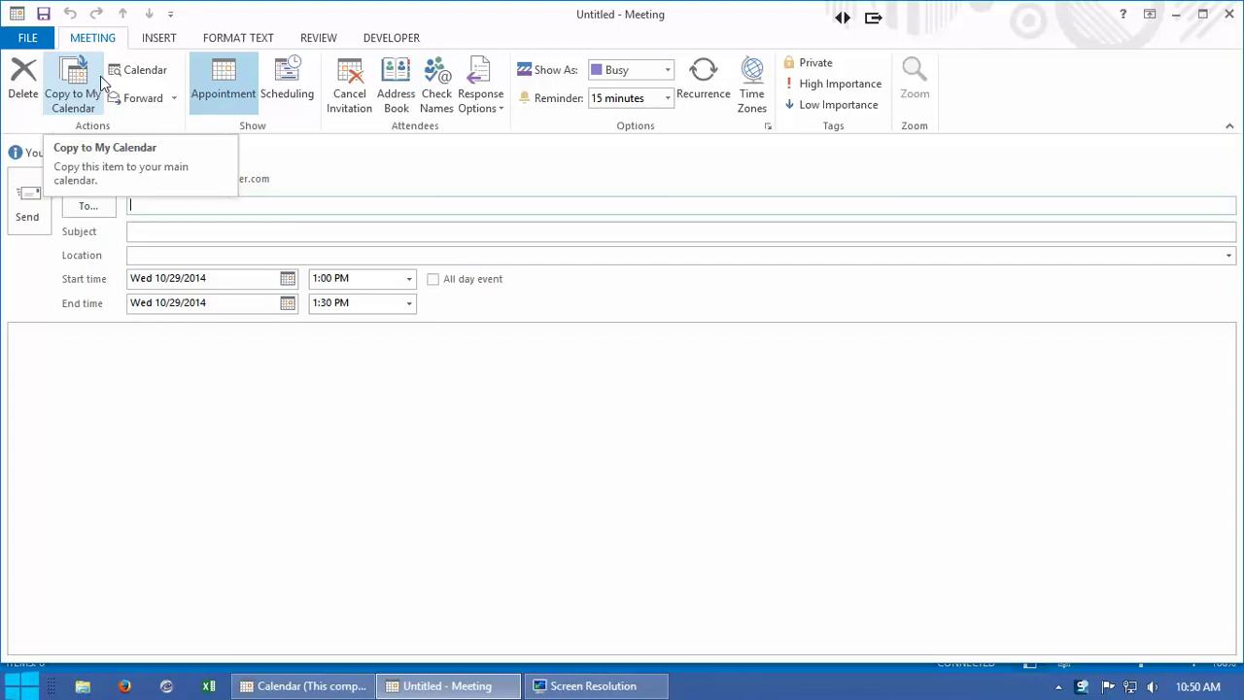
left_click(177, 207)
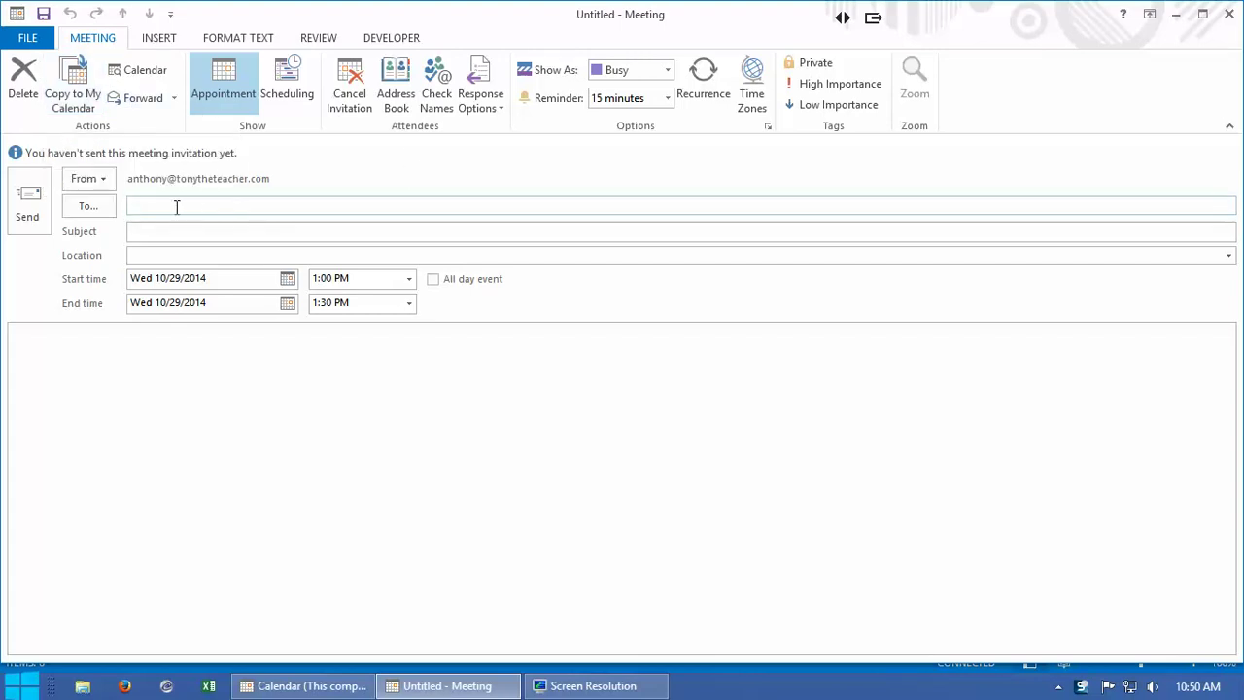
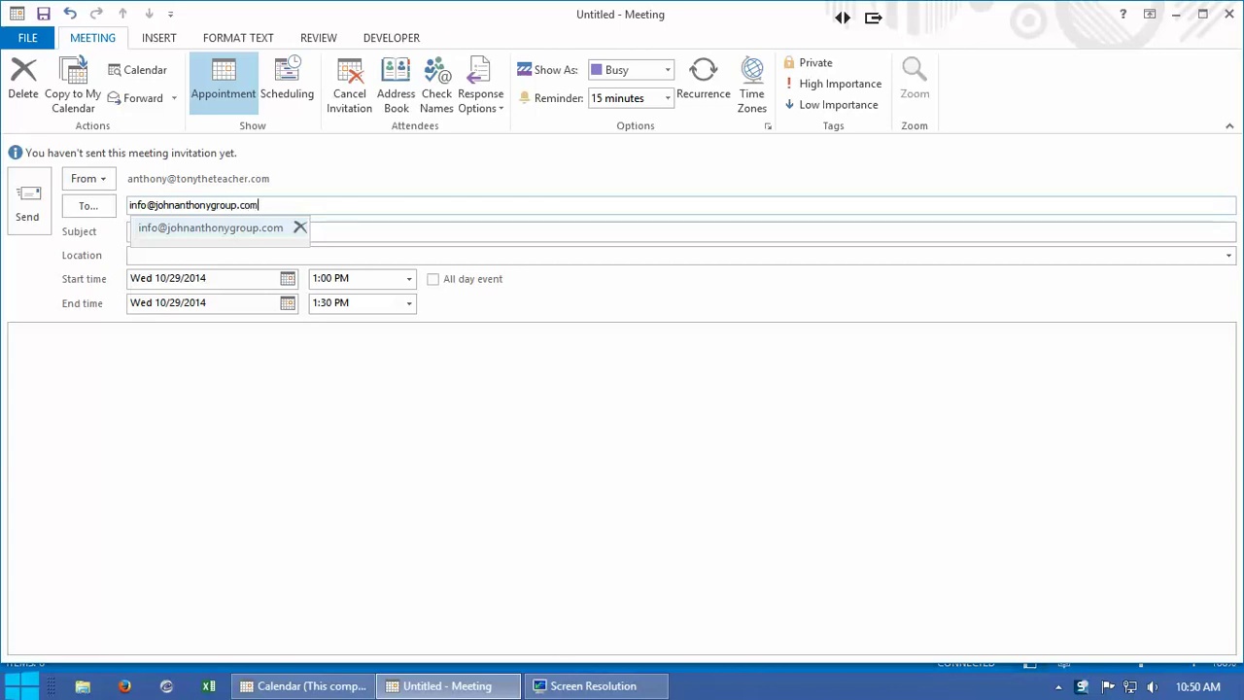
key("Return")
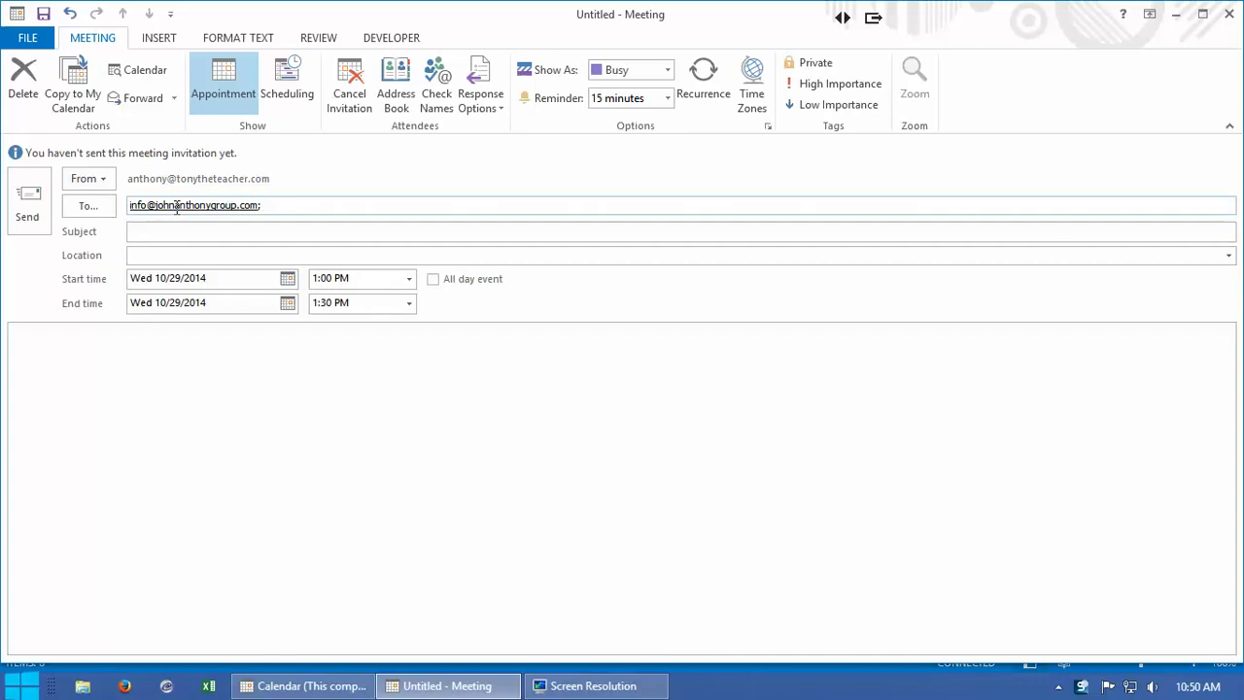
Step: Enter 'Meeting Test 1' as the subject and 'Boston' as the location
left_click(154, 229)
type("Meeting Test 1")
left_click(175, 256)
type("Bos")
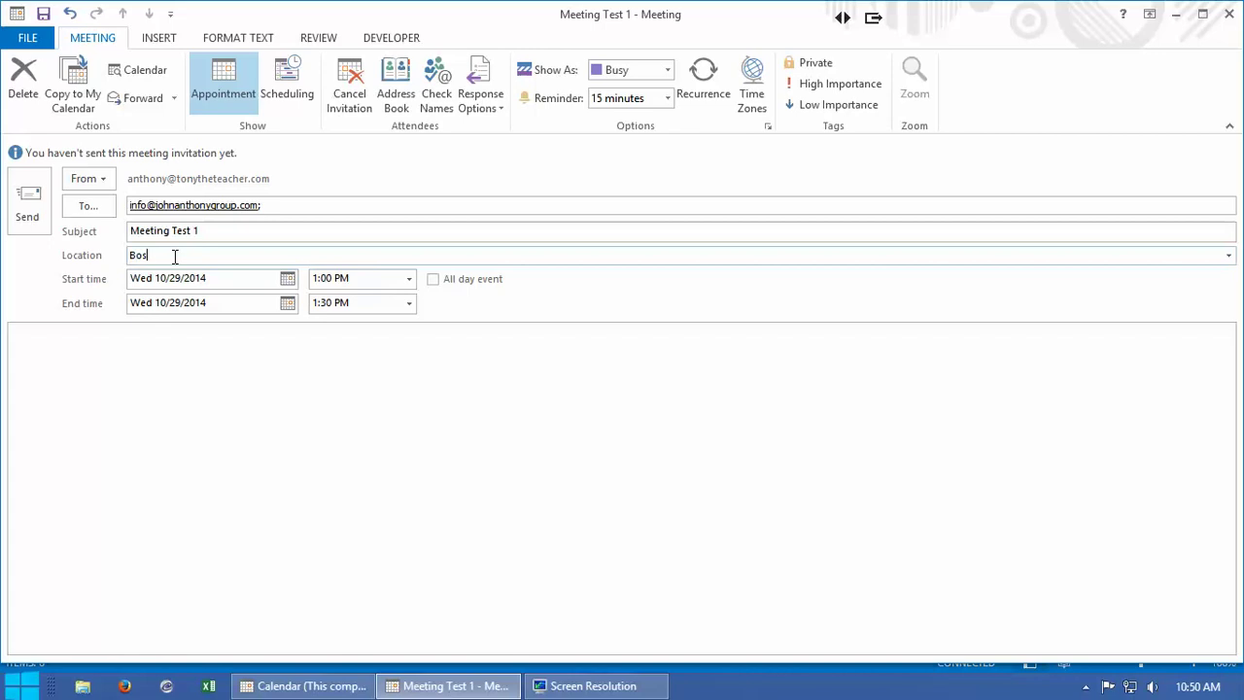
type("ton")
Step: Set the start date to October 30 and end time to 3:00 PM, then send the invitation
left_click(288, 279)
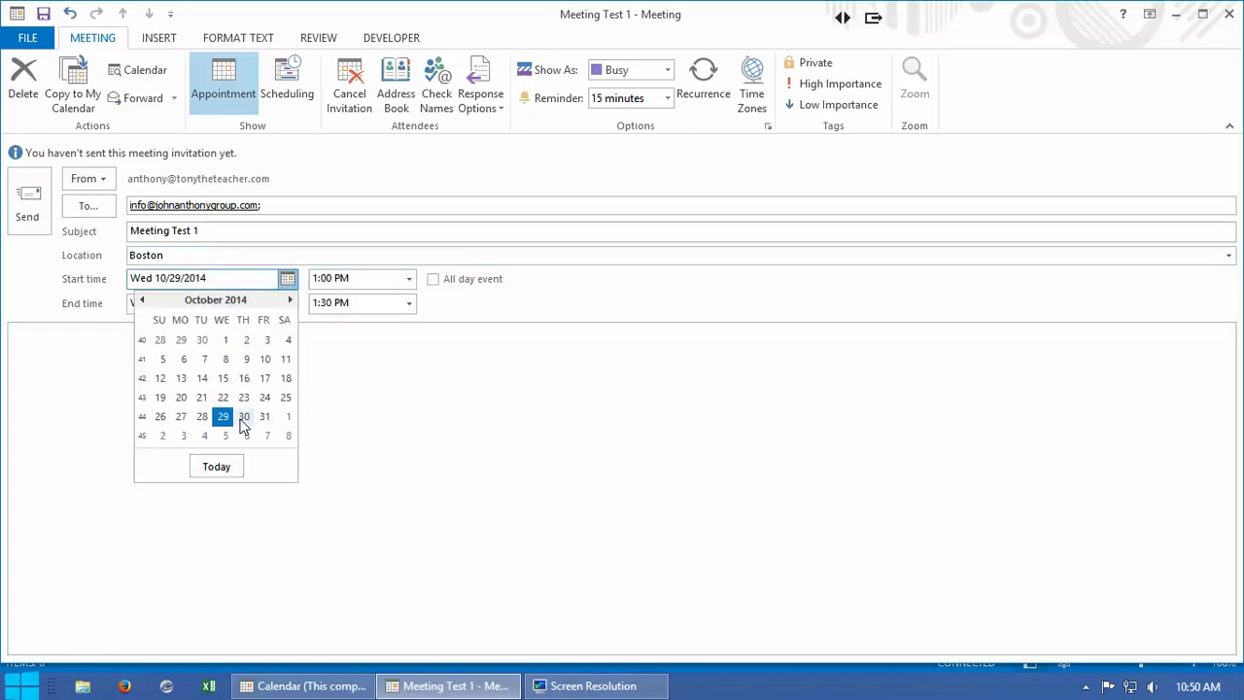
left_click(244, 416)
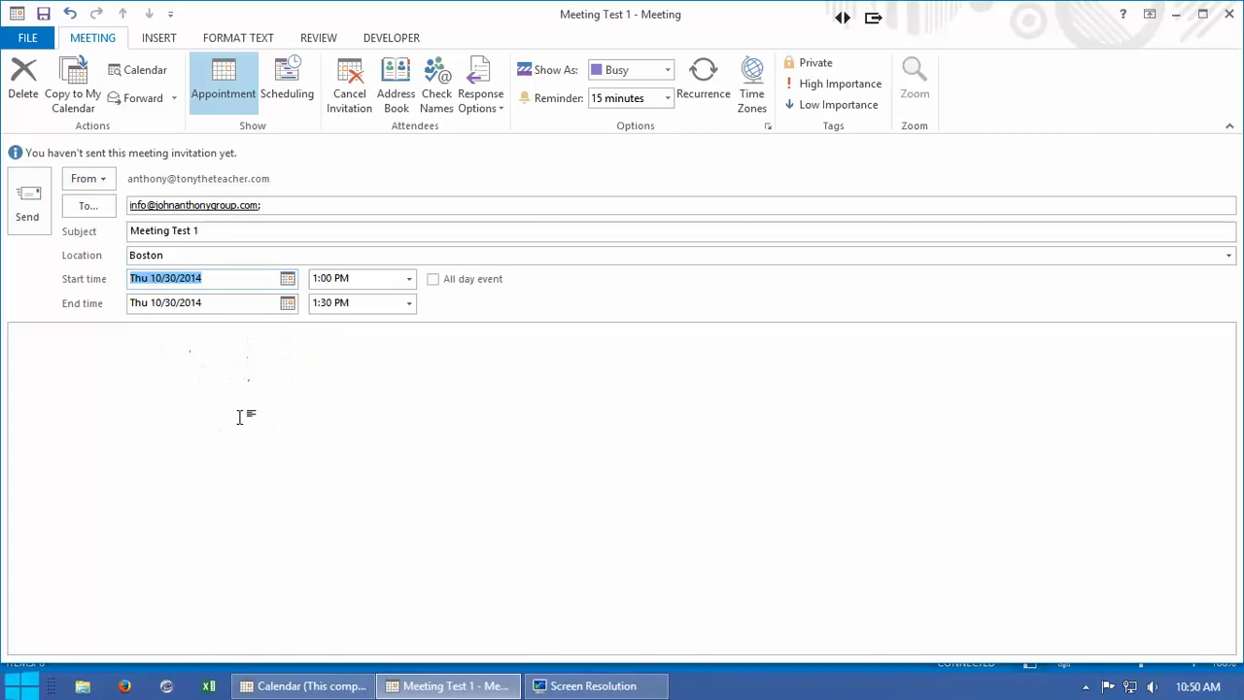
left_click(409, 304)
left_click(336, 385)
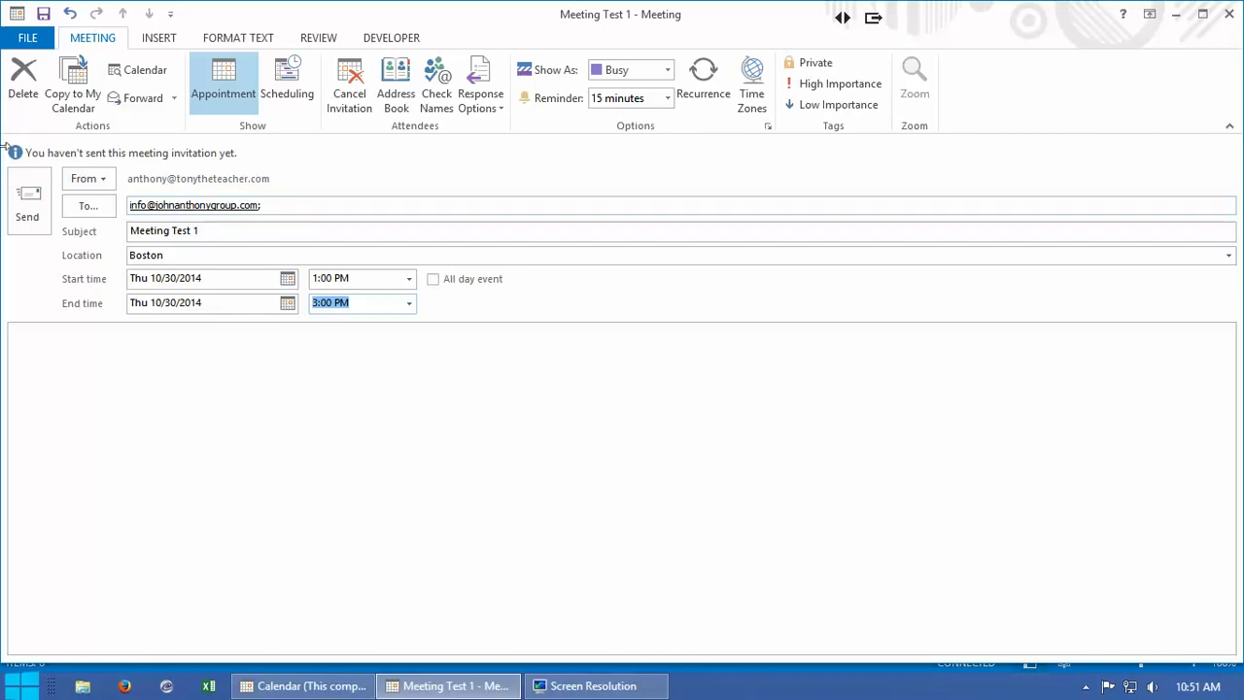
left_click(35, 199)
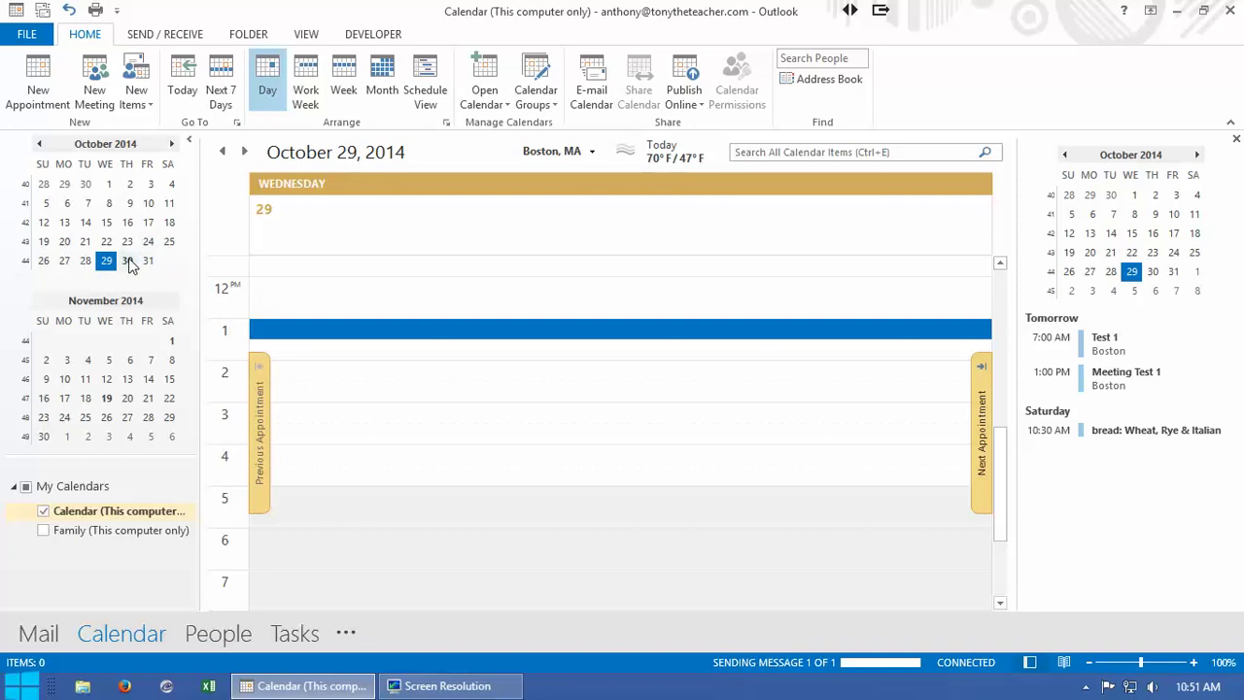
Step: Check October 30 in the calendar, then switch to the attendee's Inbox showing the invitation
left_click(128, 261)
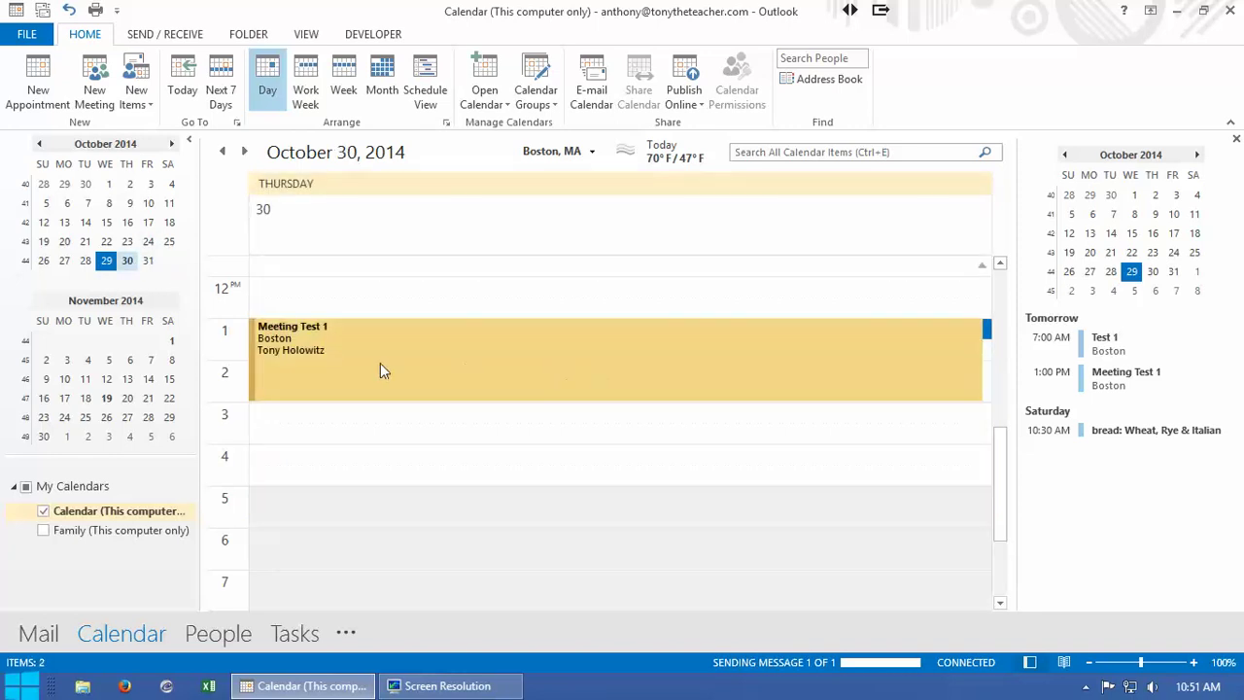
mouse_move(296, 341)
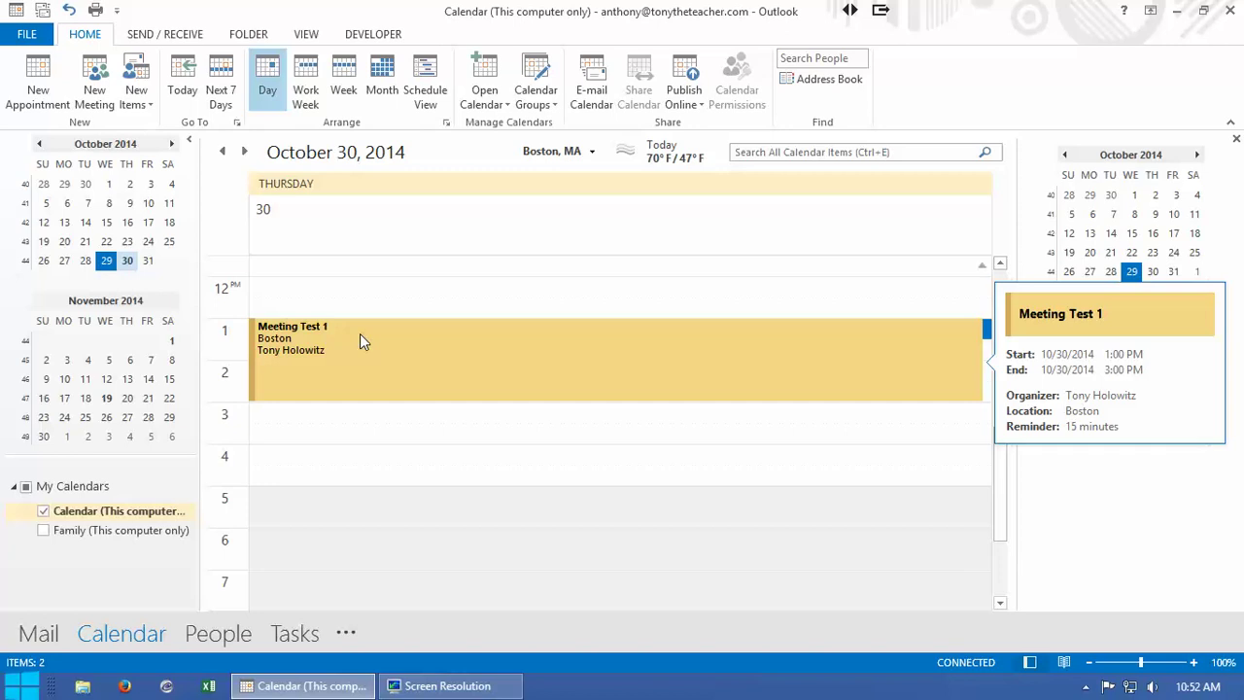
key("alt+F4")
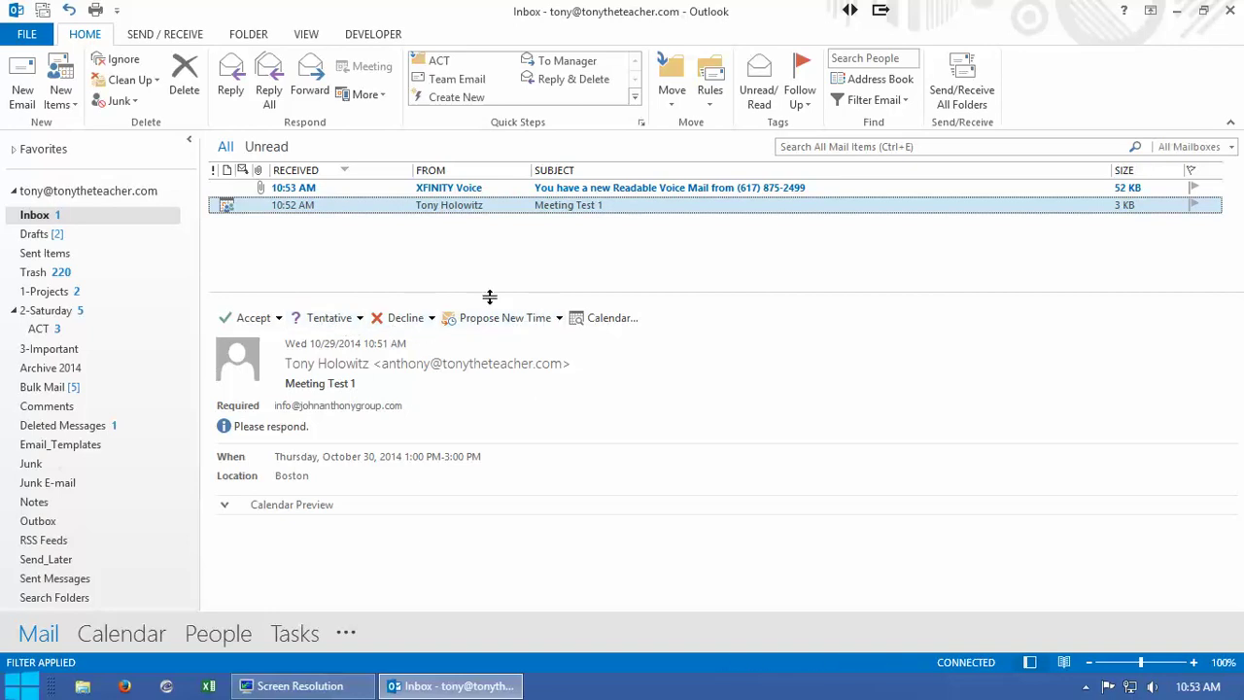
Step: Accept Meeting Test 1, sending the response now, and view it in the Calendar
left_click(258, 324)
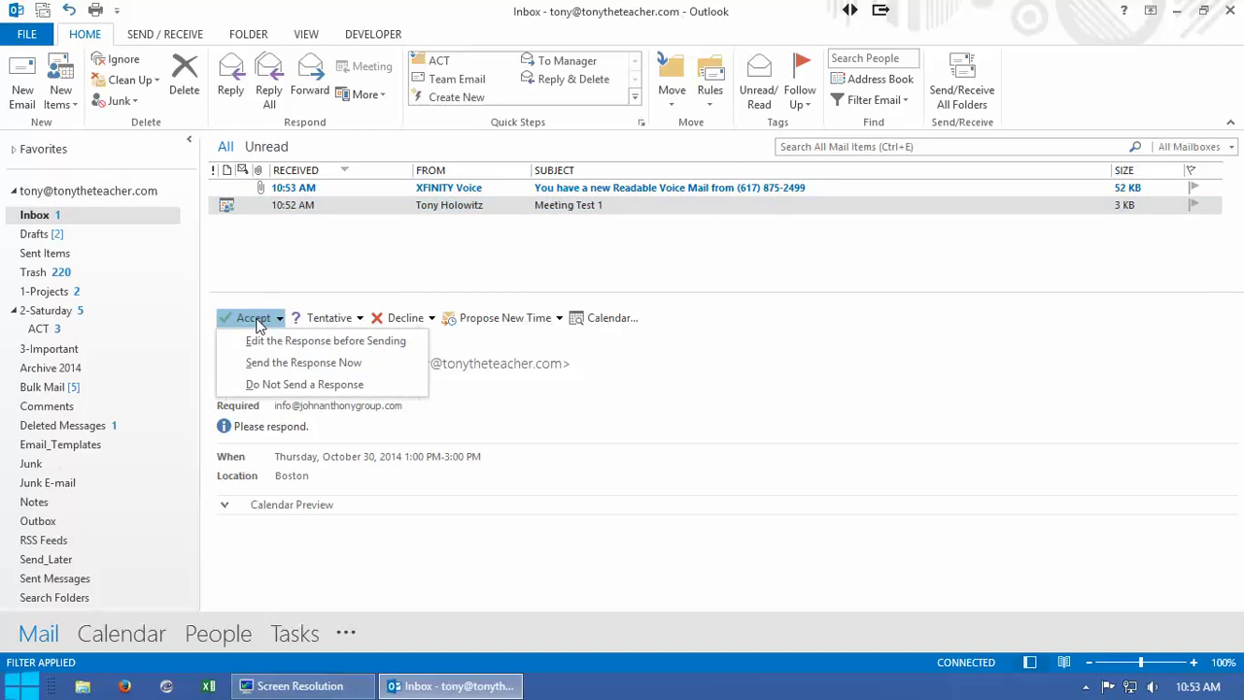
left_click(268, 363)
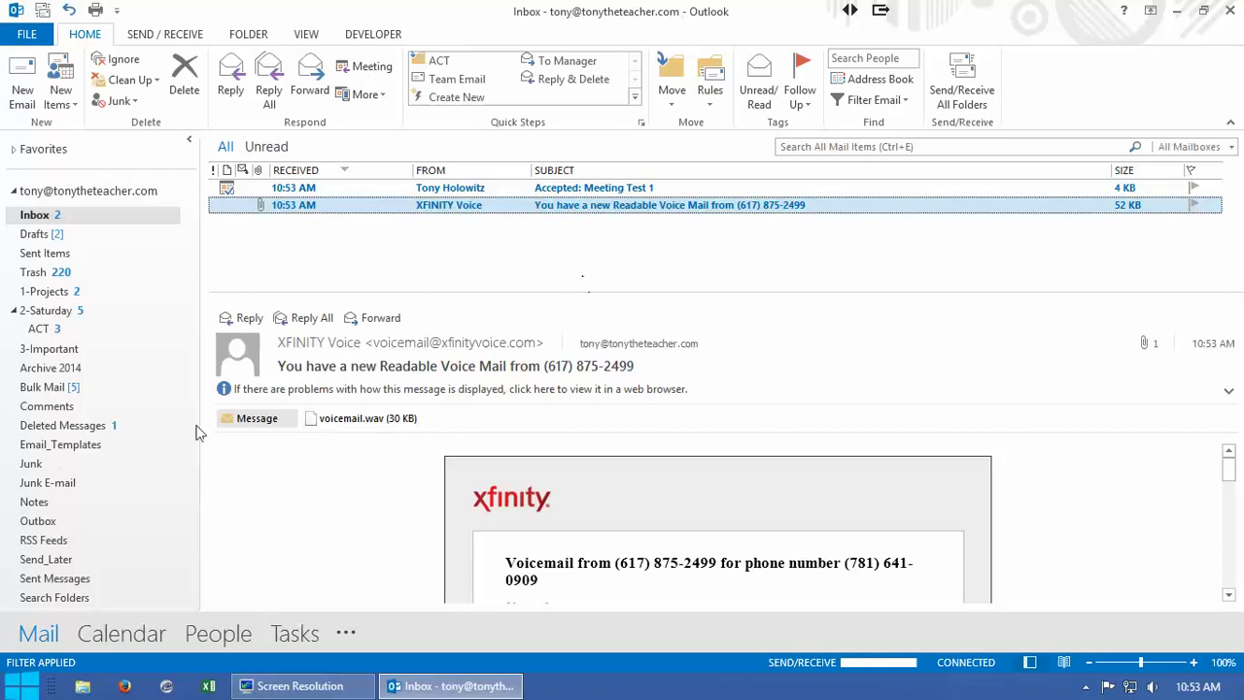
left_click(129, 637)
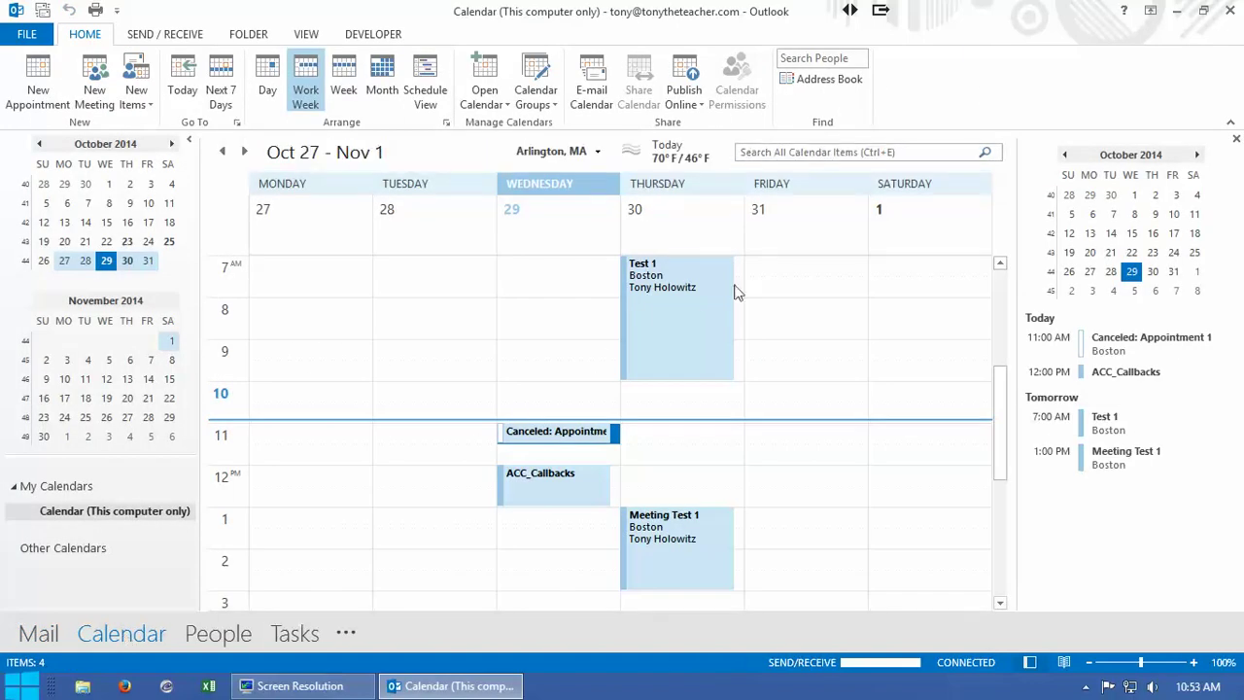
Step: Find the 'Accepted: Meeting Test 1' response in the organizer's Inbox
mouse_move(700, 291)
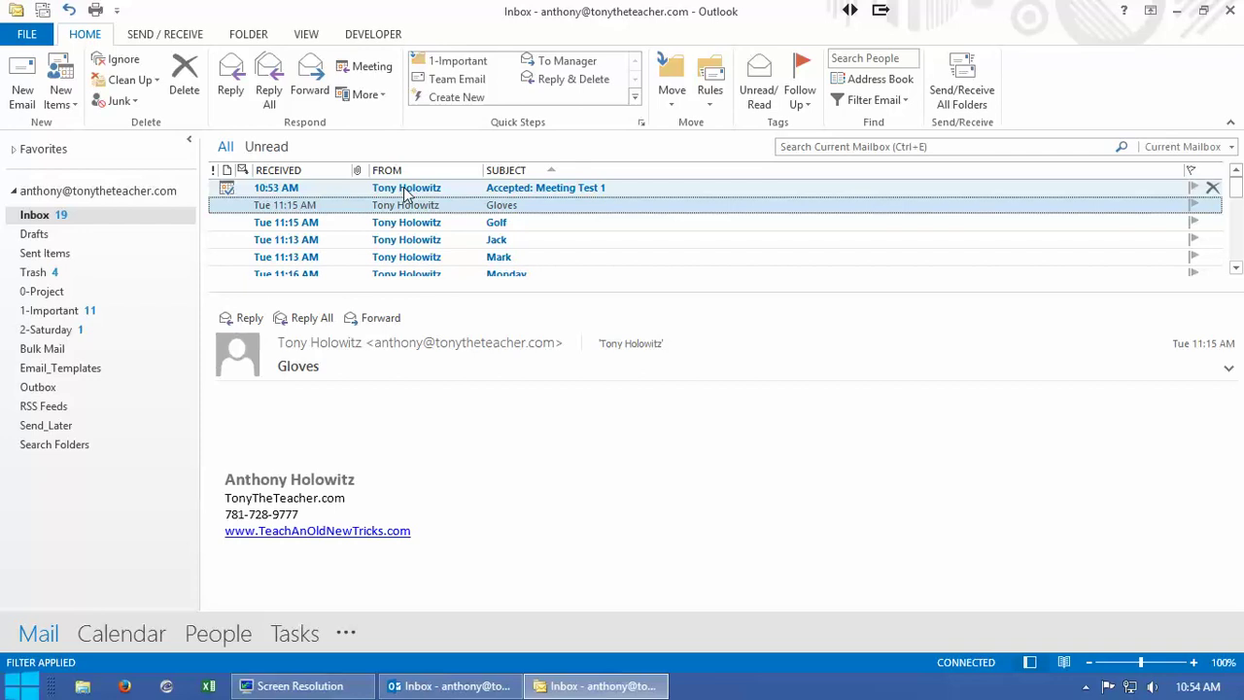
Step: Open the acceptance message, then show October 30 in the Calendar in Month view
left_click(405, 190)
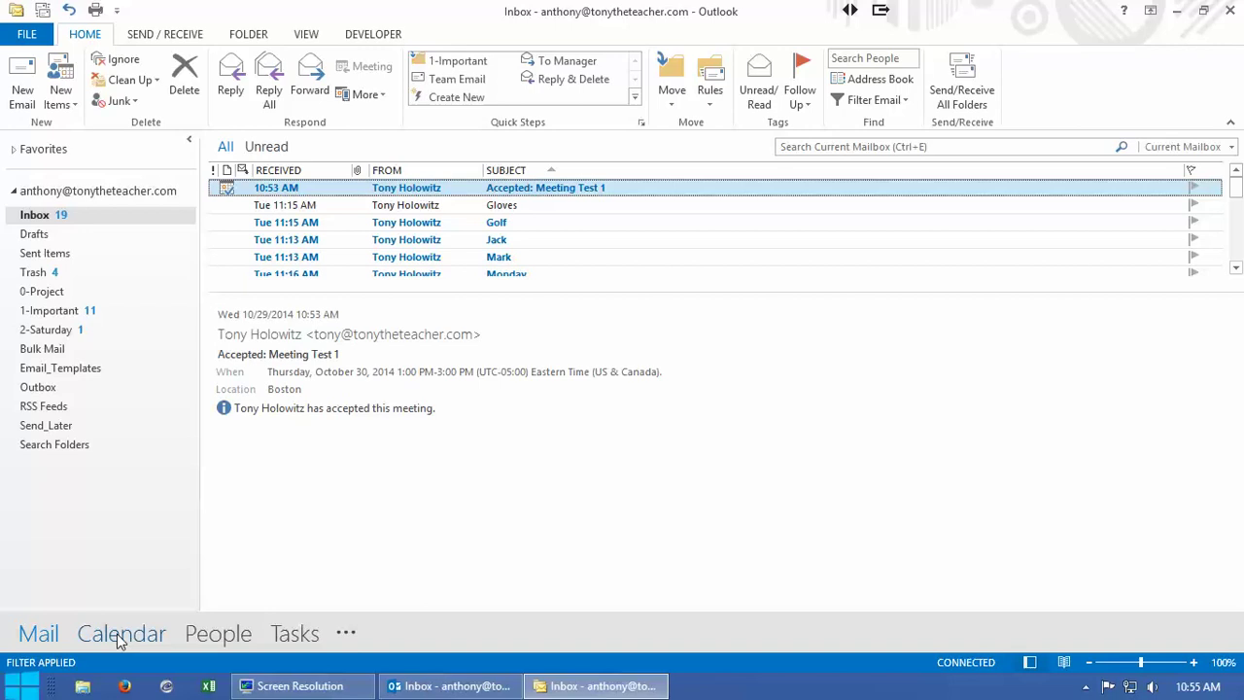
mouse_move(117, 634)
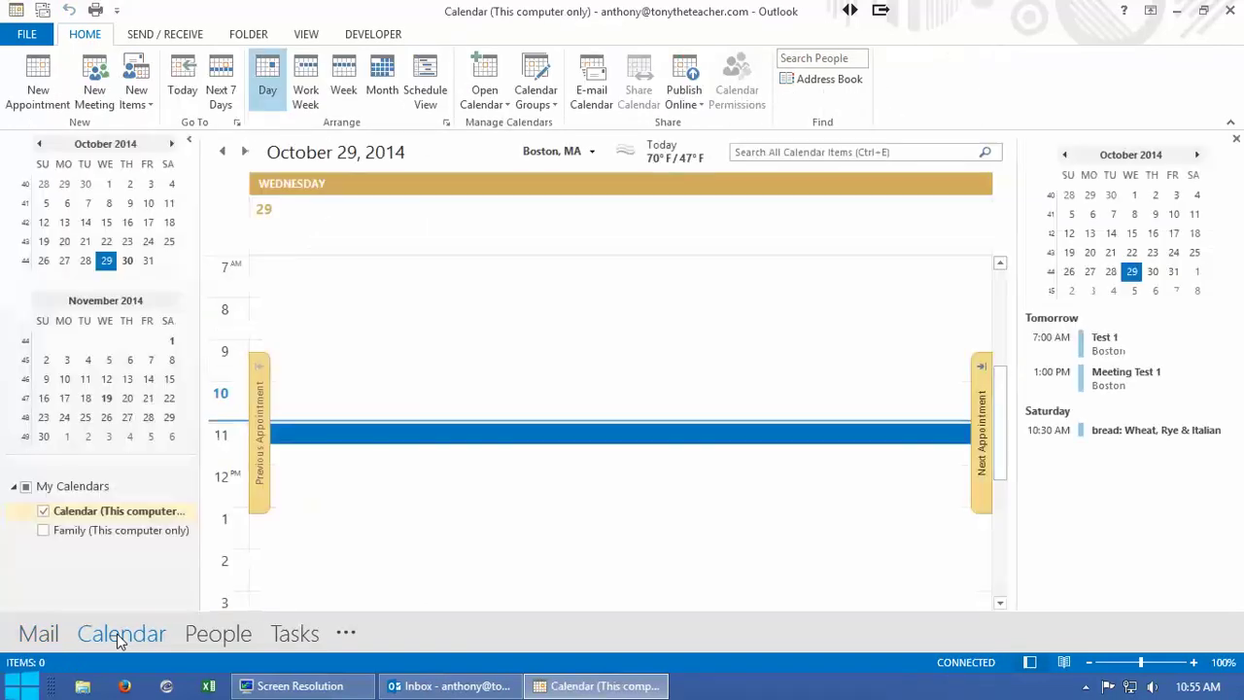
left_click(127, 261)
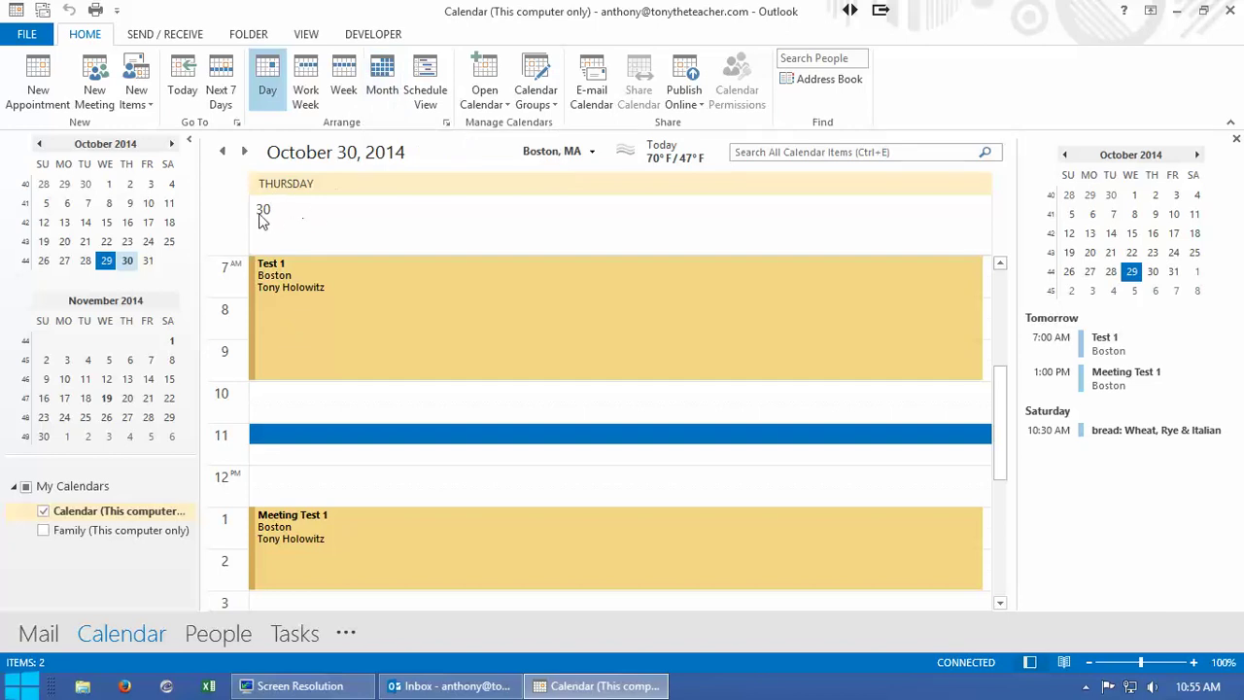
left_click(381, 83)
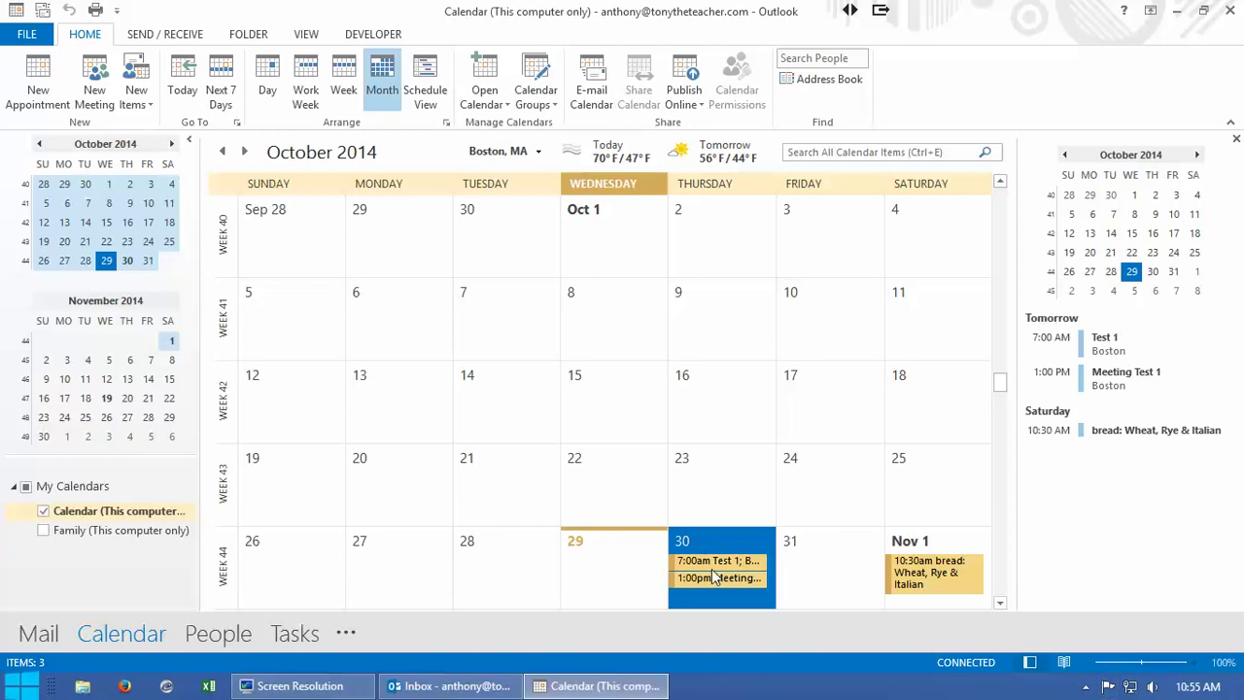
Step: Dismiss the Test 1 details card and drag Test 1 from October 30 to October 31
mouse_move(713, 565)
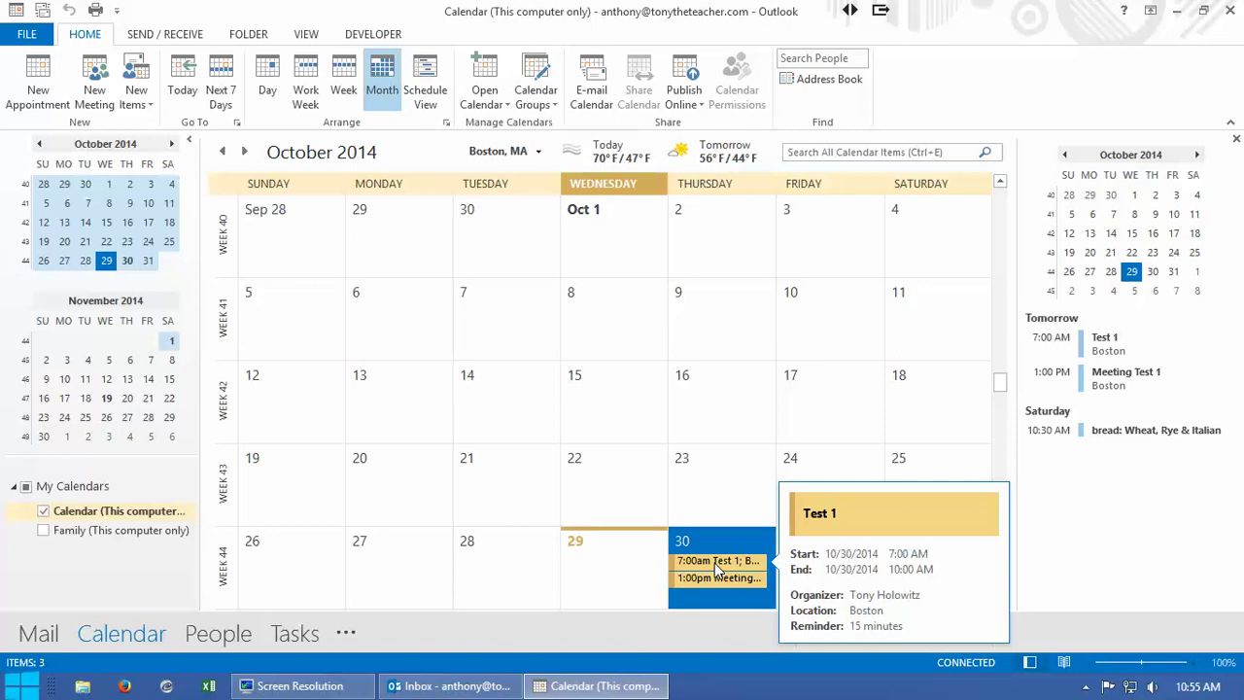
left_click(714, 563)
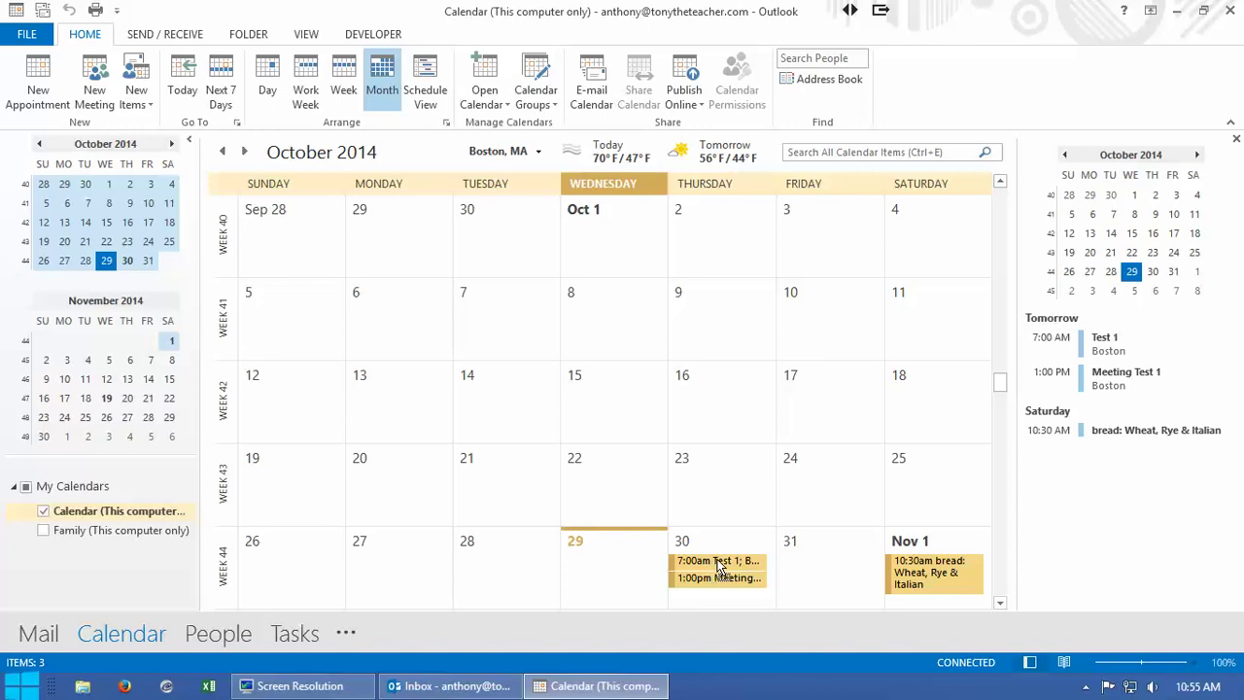
left_click_drag(762, 570, 804, 569)
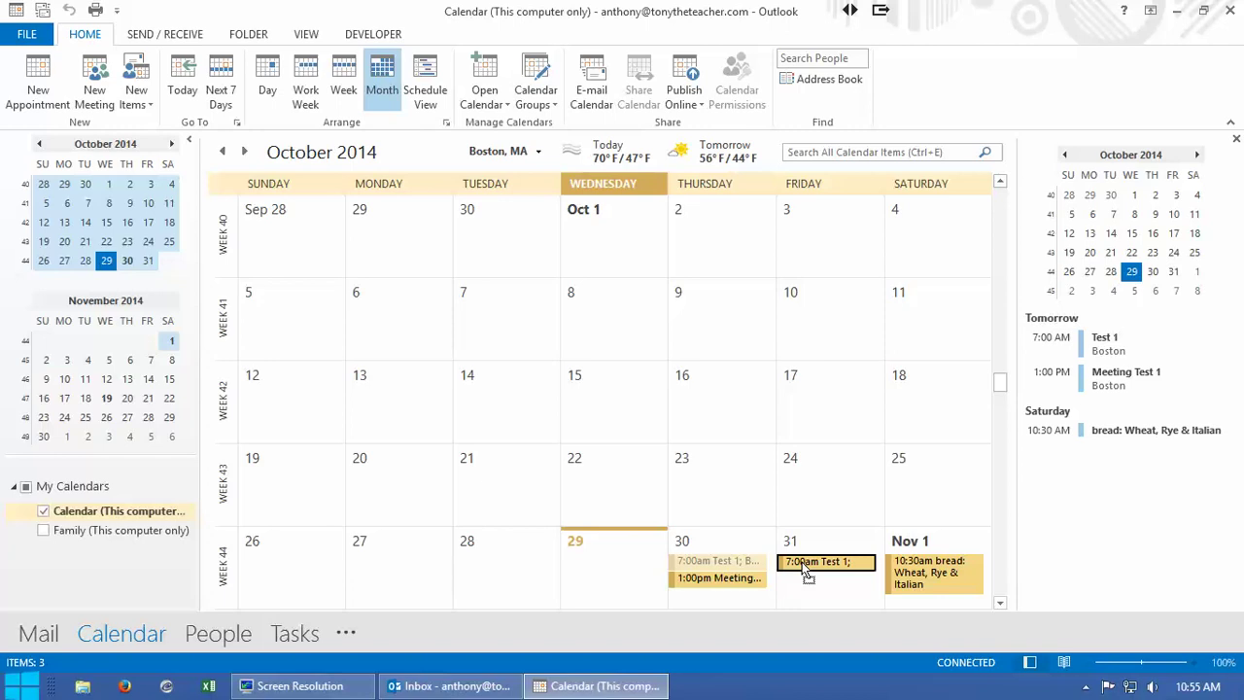
left_click_drag(807, 573, 806, 571)
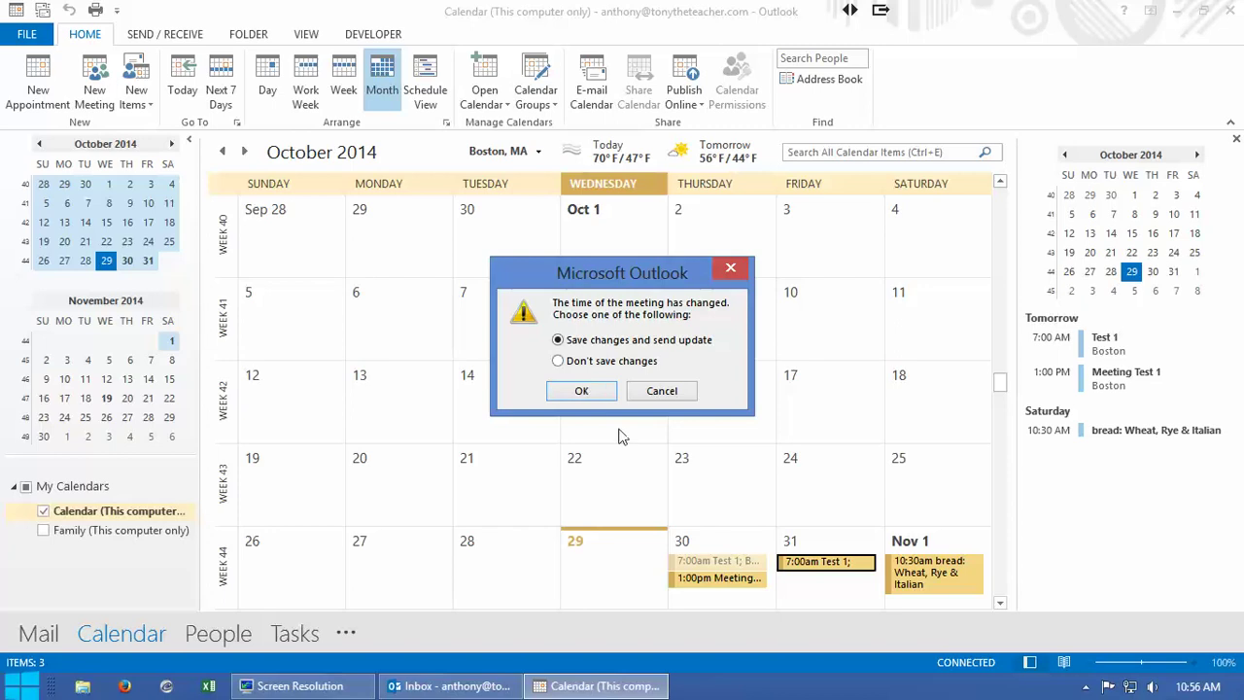
Step: Save the change with an update sent, then select Test 1 on October 31
left_click(593, 395)
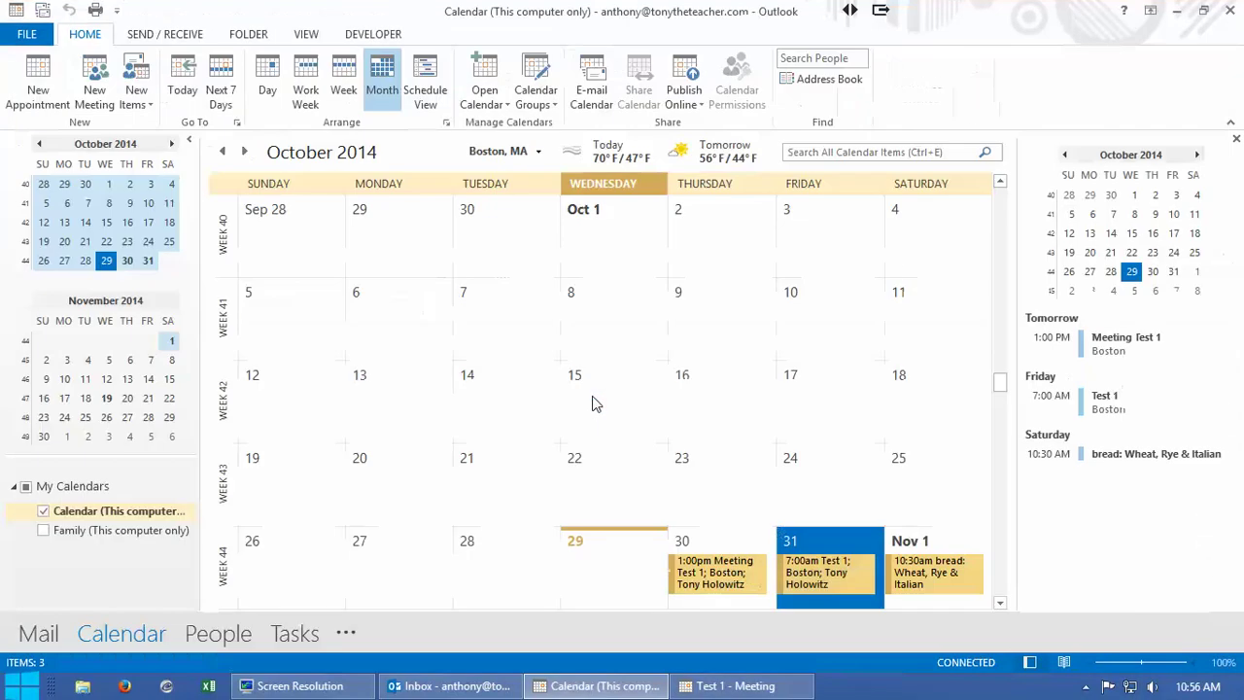
mouse_move(813, 569)
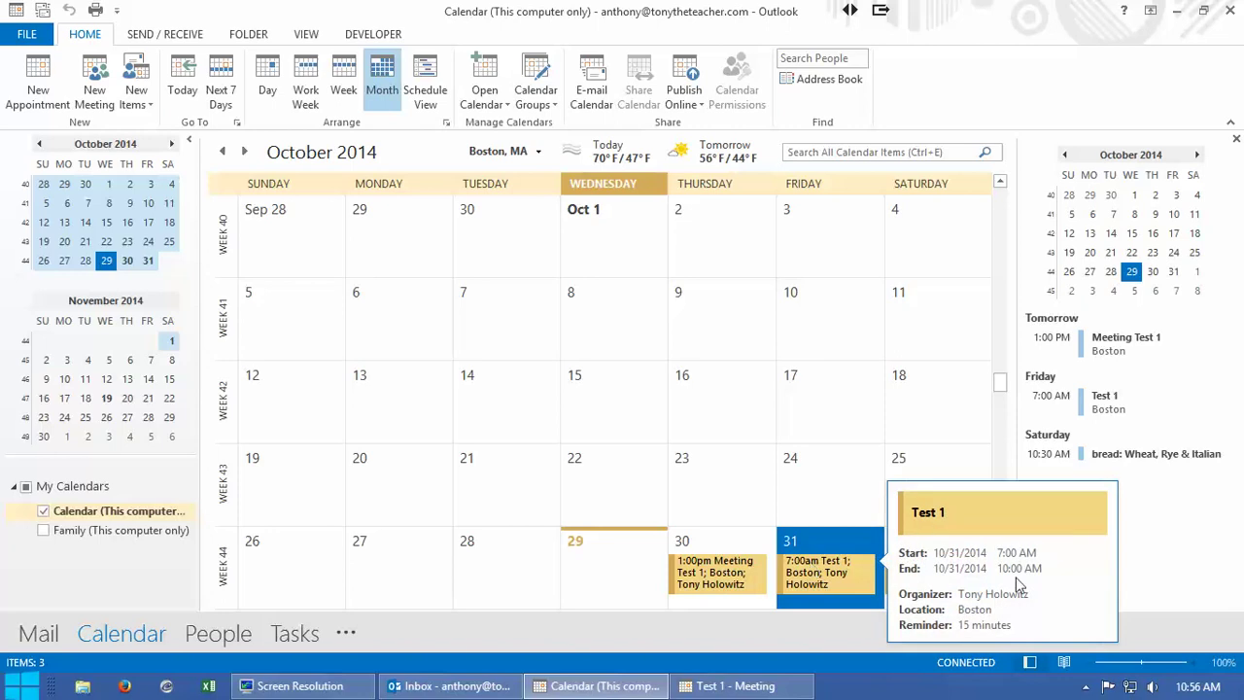
left_click(815, 568)
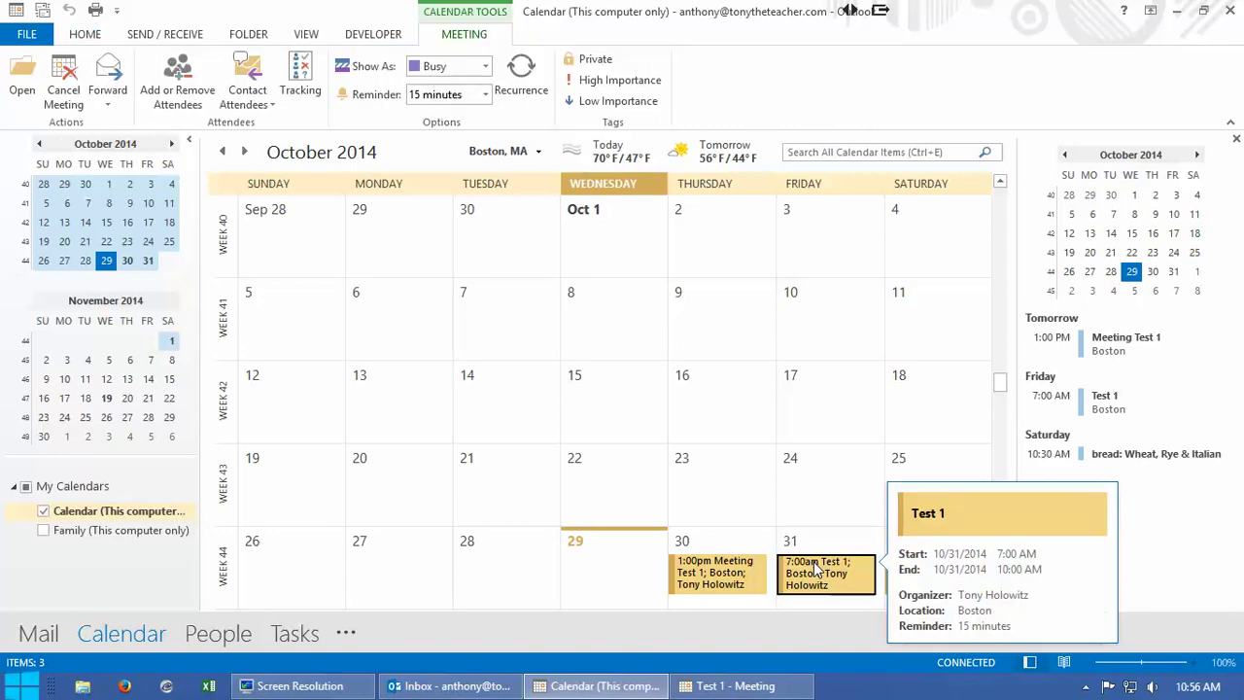
Step: Open Test 1 on October 31 and send its cancellation to the attendees
double_click(814, 569)
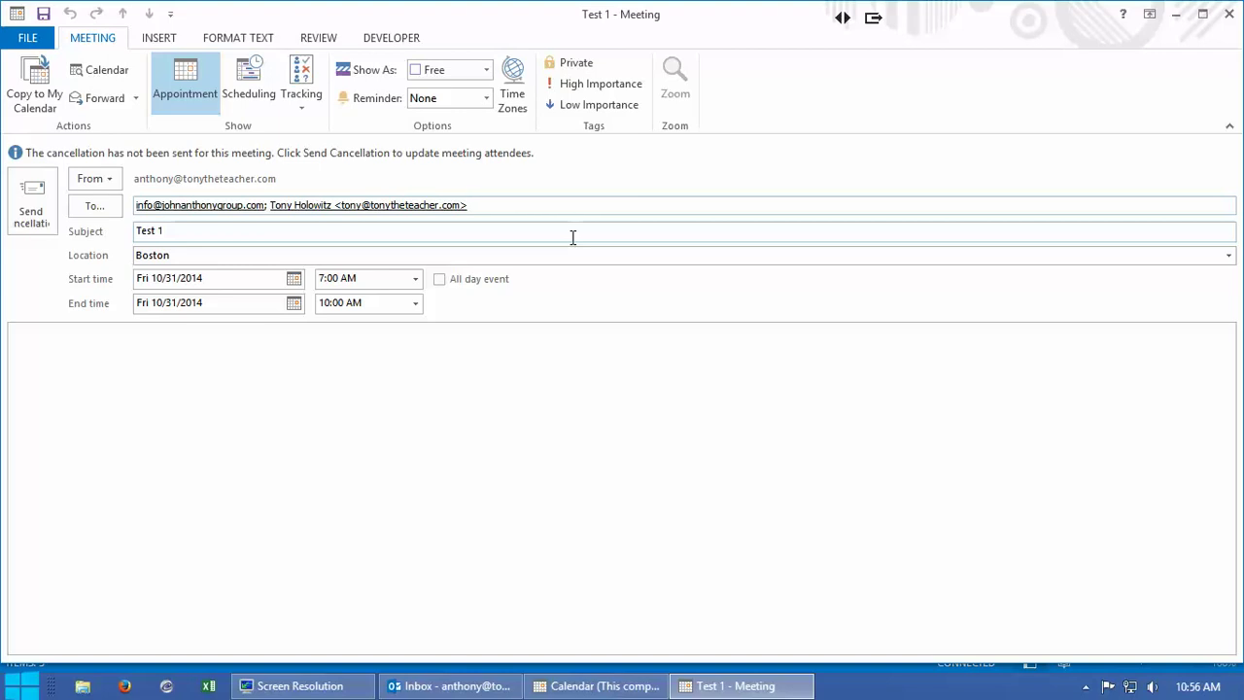
left_click(33, 200)
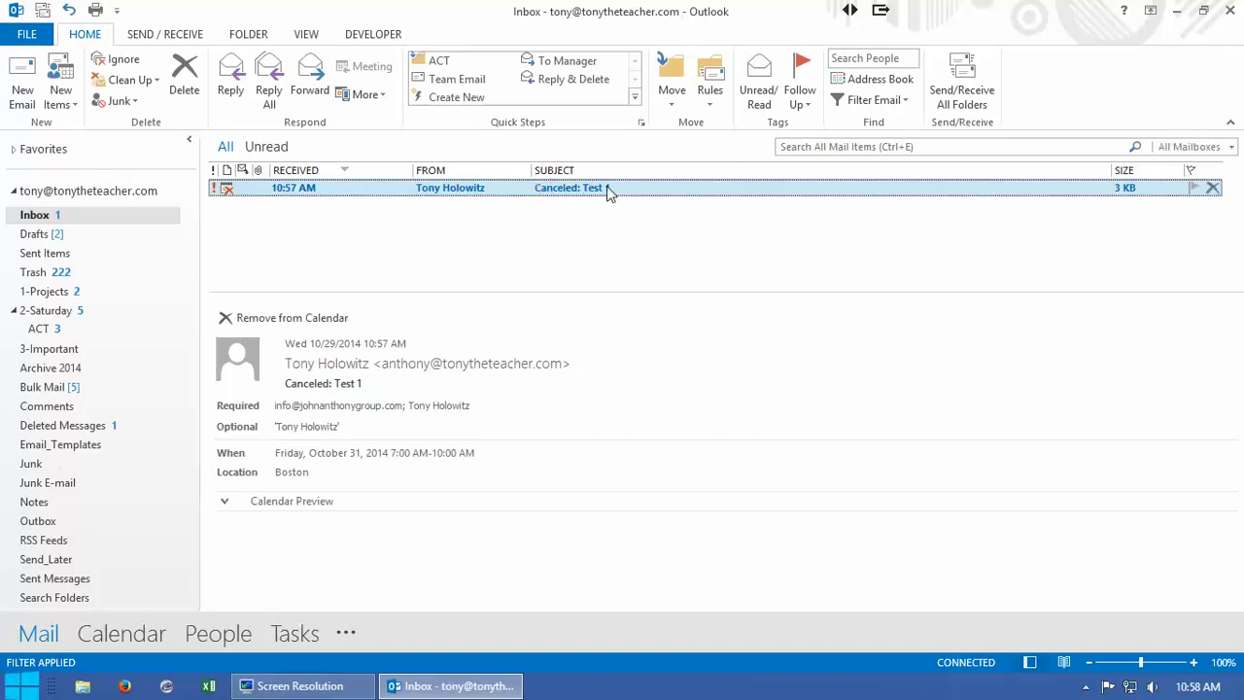
Step: Expand the Calendar Preview and scroll to the canceled Test 1 at 7 AM
left_click(224, 501)
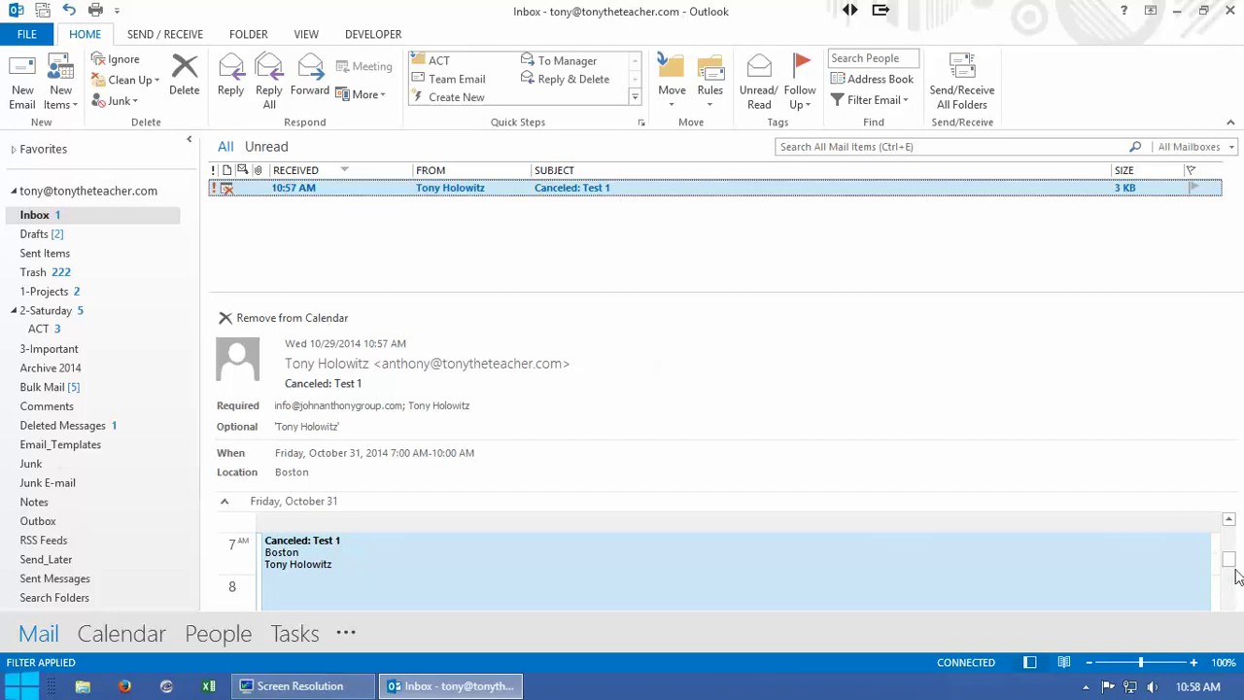
scroll(1229, 562, "down", 1)
scroll(1229, 561, "up", 2)
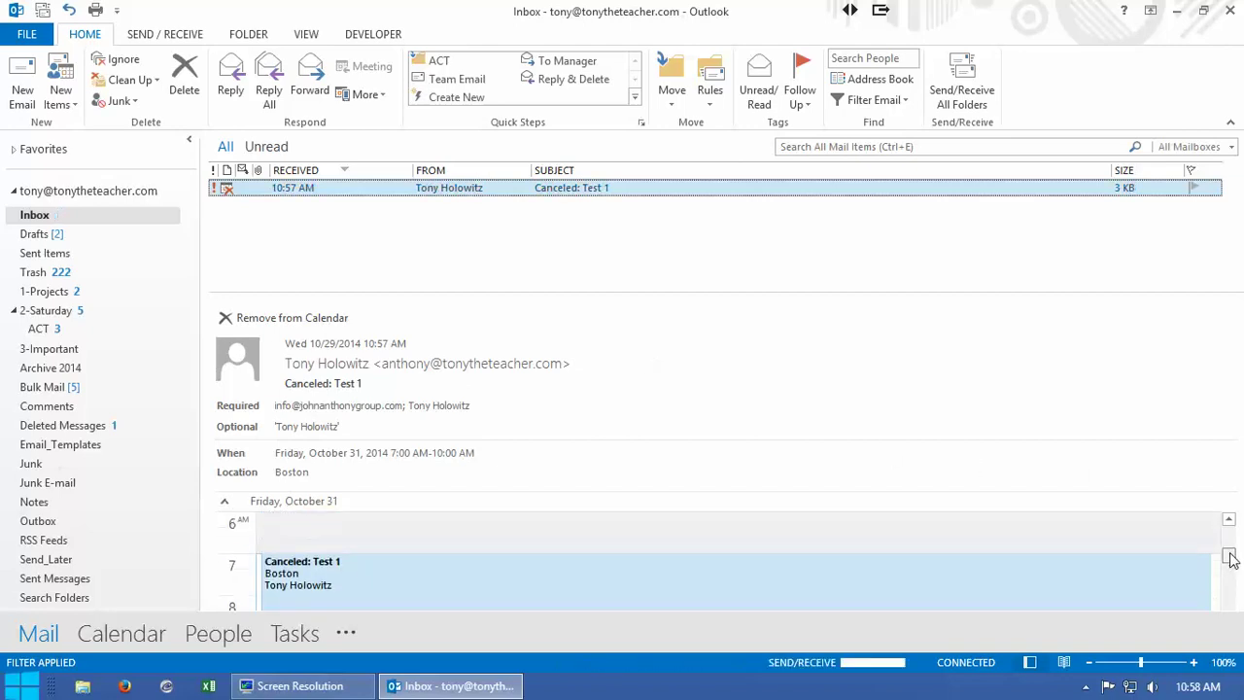
scroll(1230, 562, "down", 1)
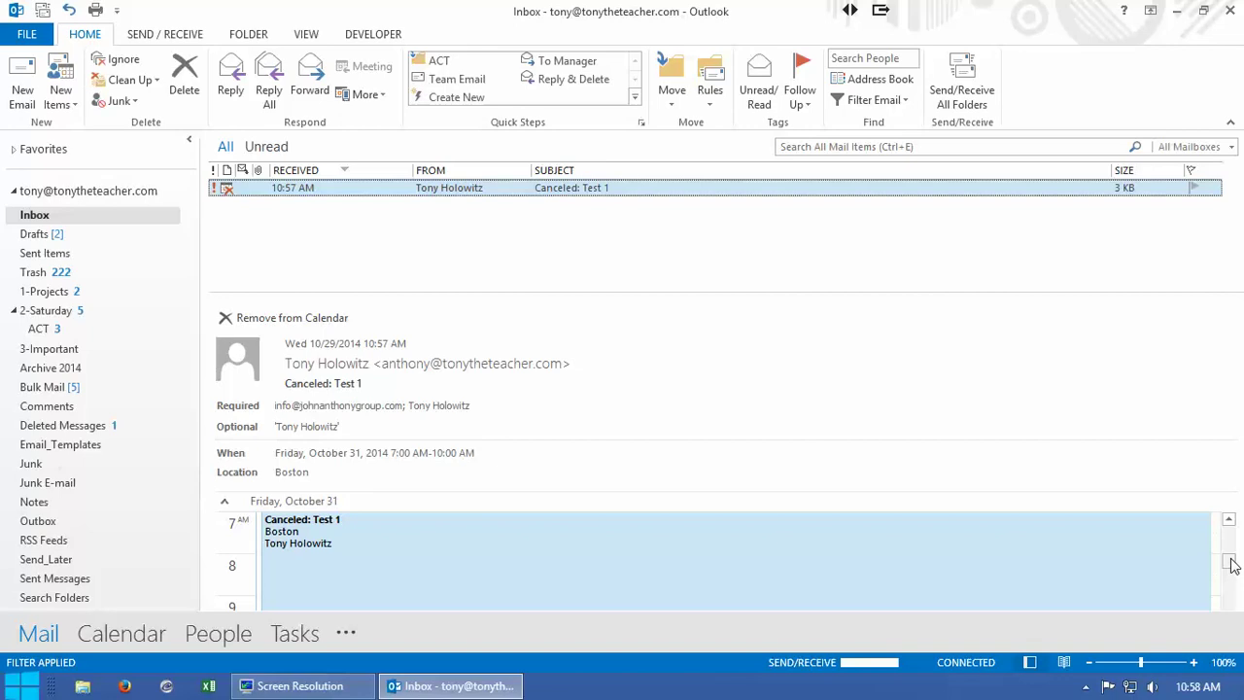